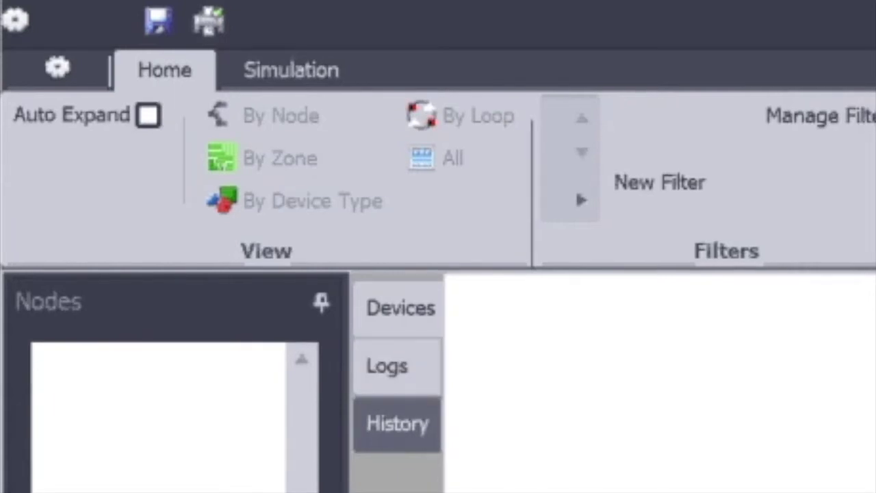
Switch to the Logs view and bring up the application menu's recent files list
{"action": "left_click", "coordinate": [386, 365]}
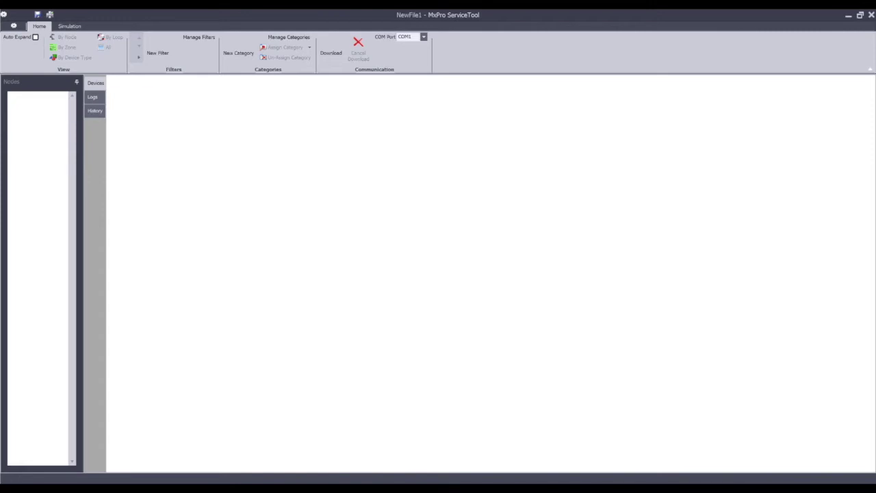
{"action": "left_click", "coordinate": [13, 26]}
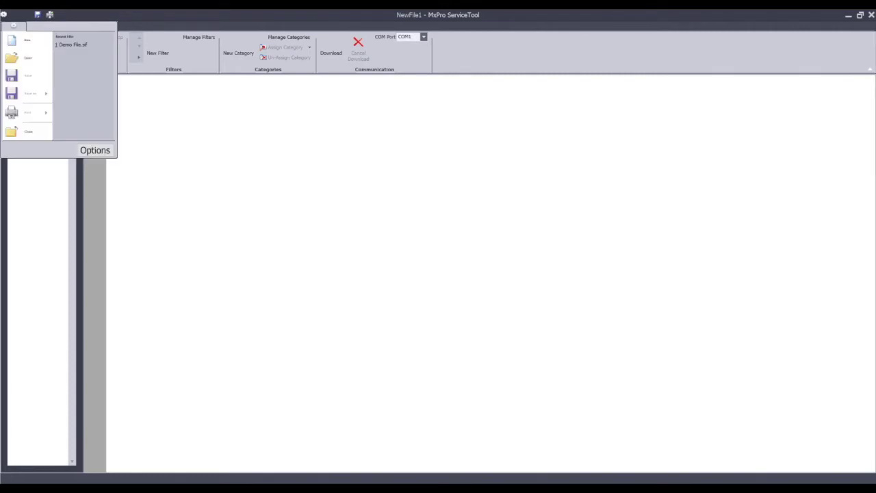
Open Demo File.sif from the Projects folder
{"action": "left_click", "coordinate": [27, 58]}
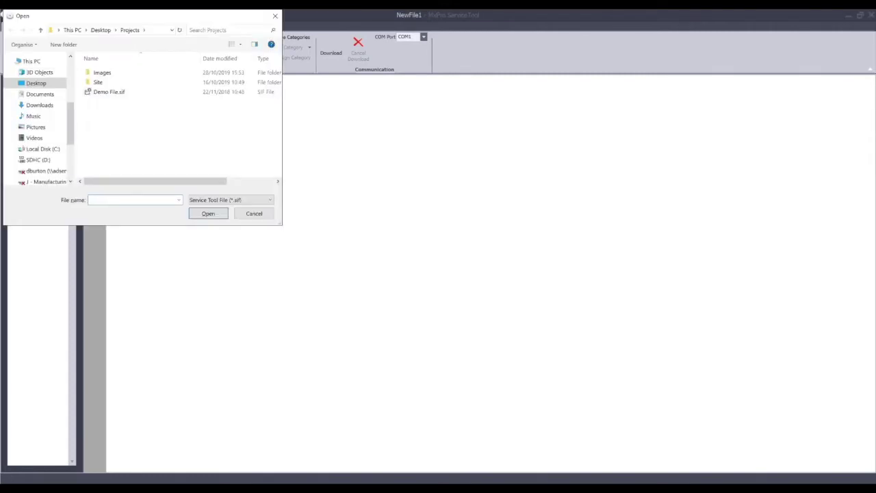
{"action": "double_click", "coordinate": [106, 91]}
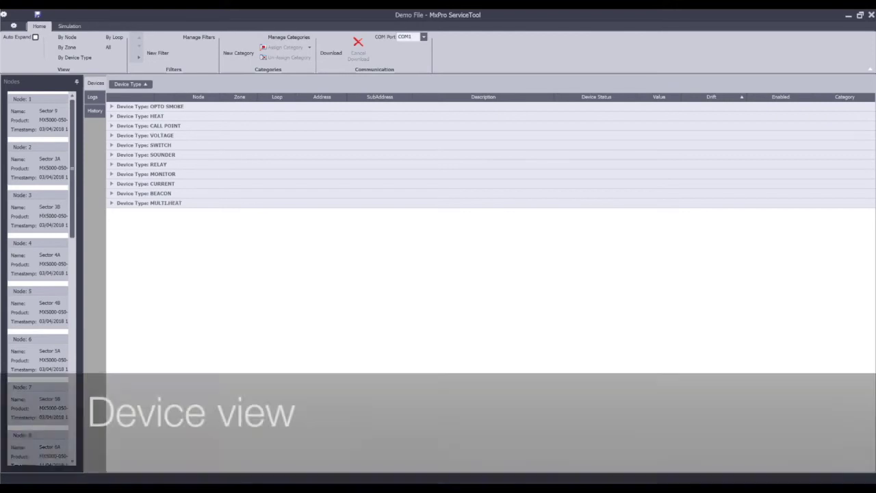
Expand the Device Type: OPTO SMOKE group and select one of its detector rows
{"action": "key", "text": "Right"}
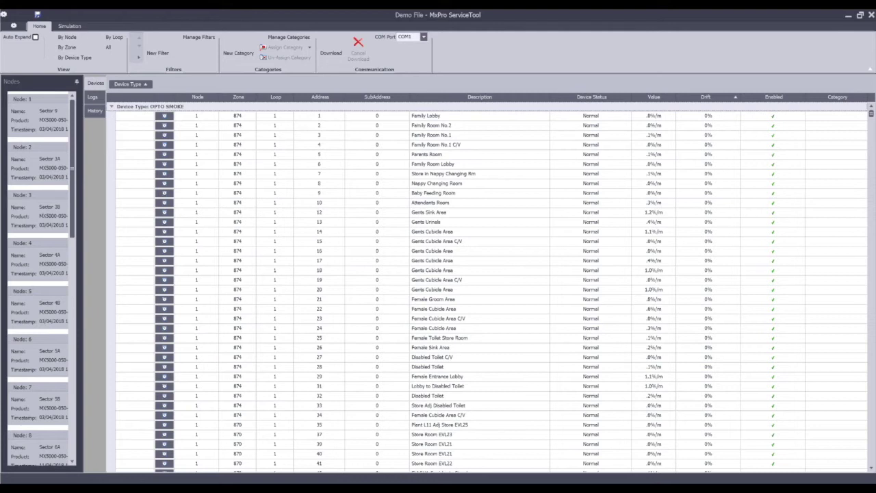
{"action": "left_click", "coordinate": [837, 212]}
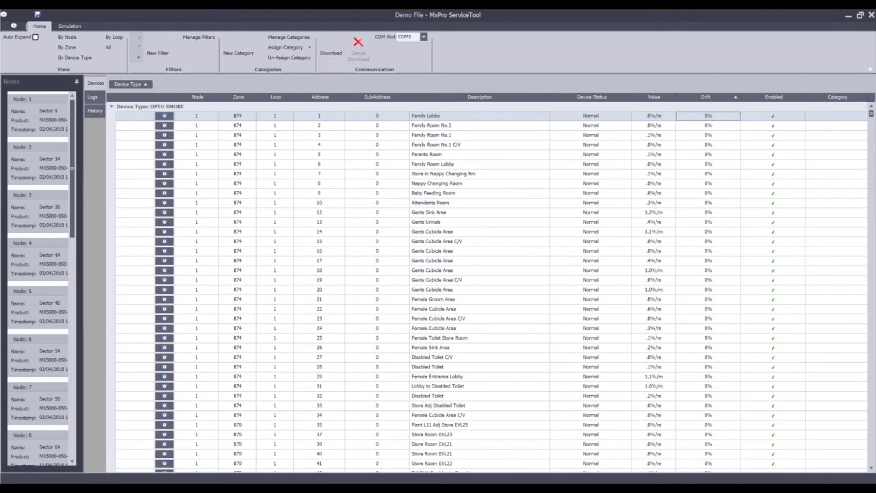
Scroll through the OPTO SMOKE detectors, then collapse that group again
{"action": "scroll", "coordinate": [489, 287], "scroll_direction": "down", "scroll_amount": 15}
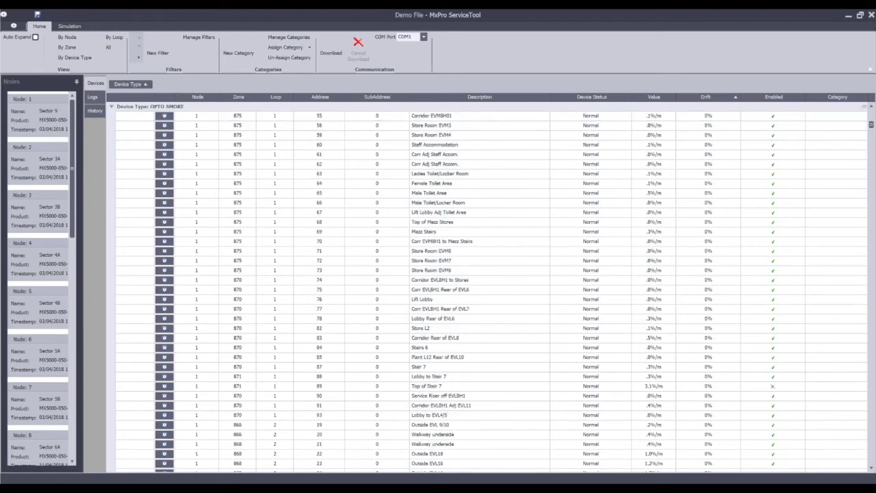
{"action": "scroll", "coordinate": [489, 287], "scroll_direction": "down", "scroll_amount": 20}
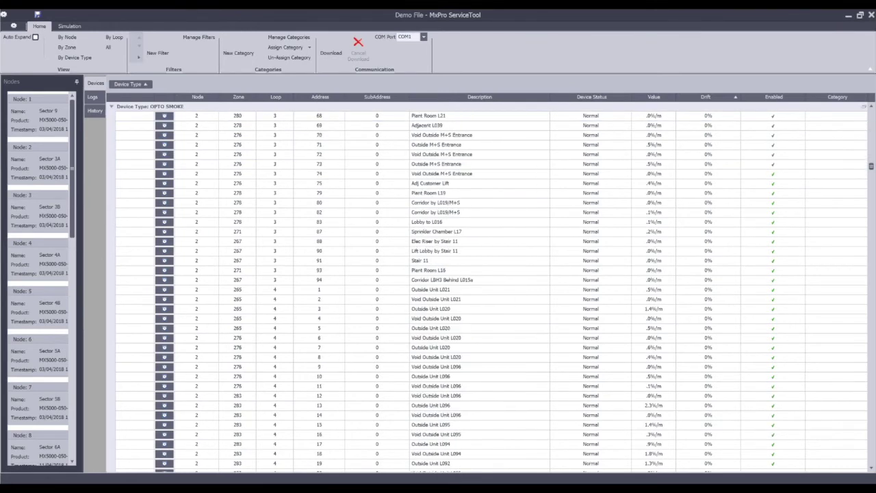
{"action": "scroll", "coordinate": [489, 288], "scroll_direction": "up", "scroll_amount": 10}
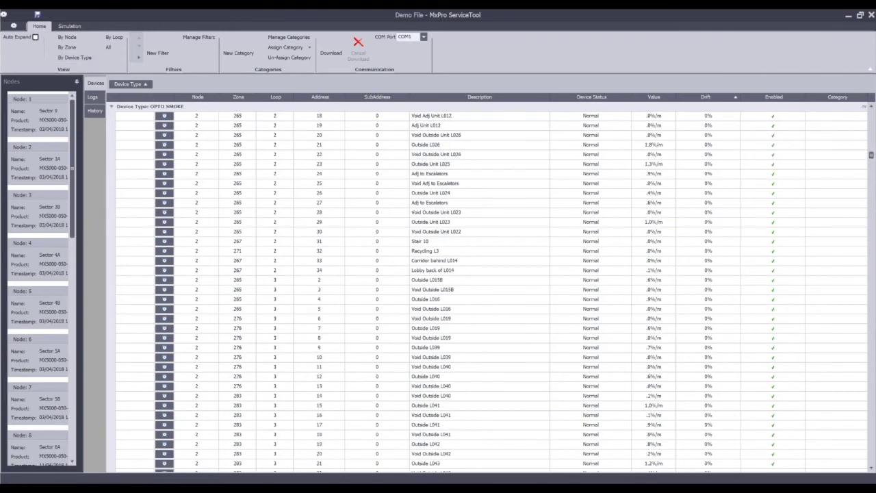
{"action": "scroll", "coordinate": [489, 288], "scroll_direction": "up", "scroll_amount": 10}
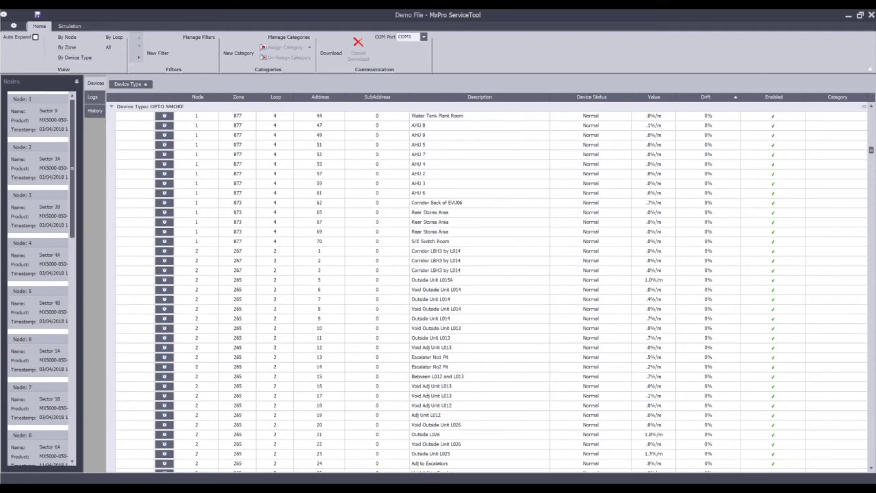
{"action": "scroll", "coordinate": [352, 463], "scroll_direction": "up", "scroll_amount": 10}
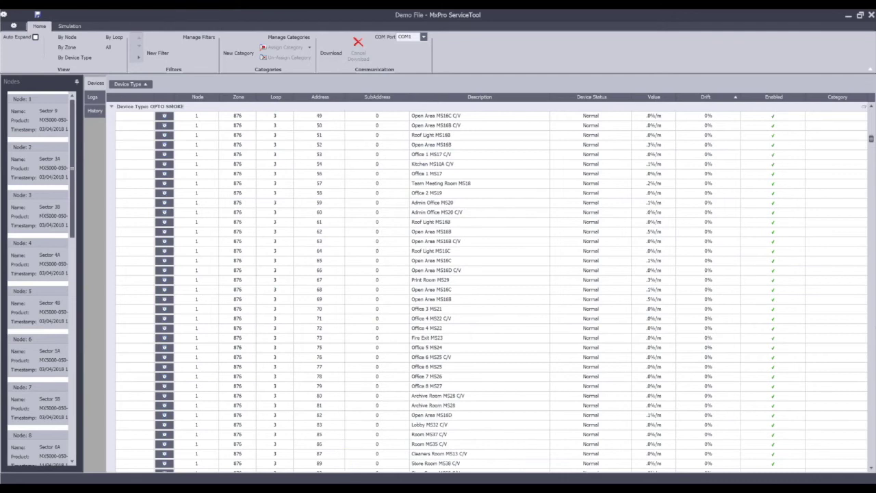
{"action": "scroll", "coordinate": [489, 288], "scroll_direction": "up", "scroll_amount": 10}
{"action": "left_click", "coordinate": [112, 107]}
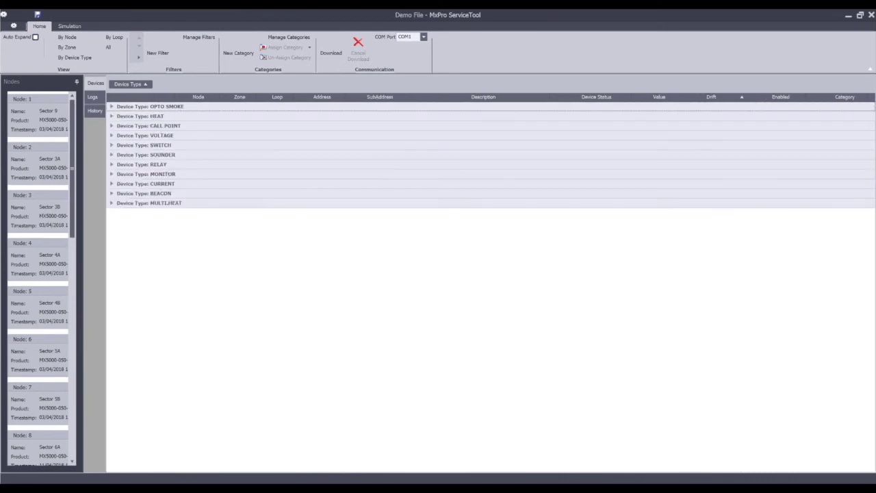
Briefly expand the CALL POINT and BEACON groups, then group the device list By Node
{"action": "left_click", "coordinate": [112, 125]}
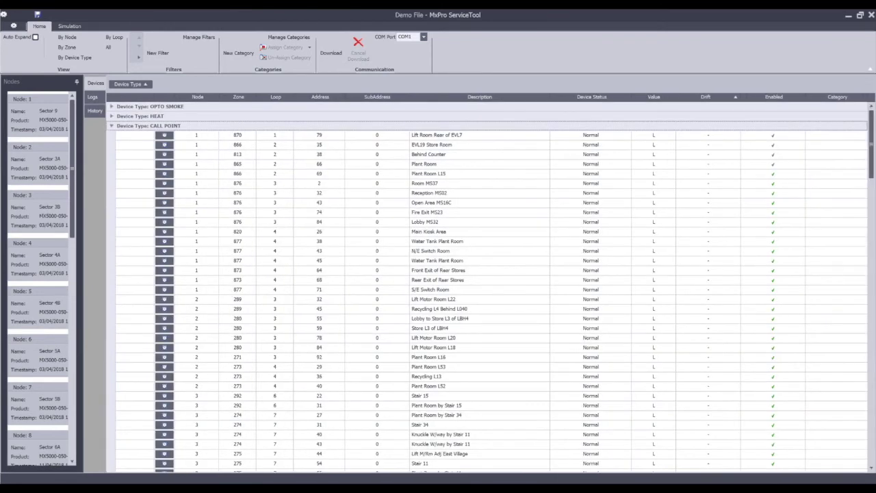
{"action": "left_click", "coordinate": [111, 125]}
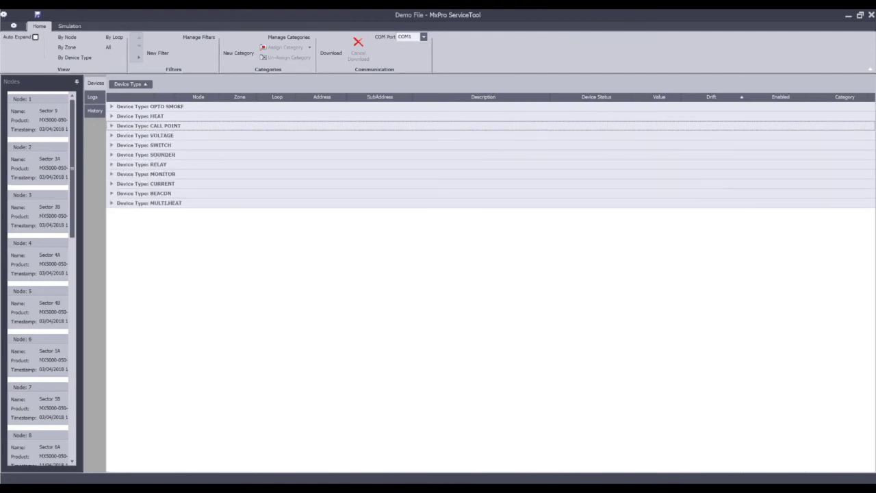
{"action": "left_click", "coordinate": [112, 193]}
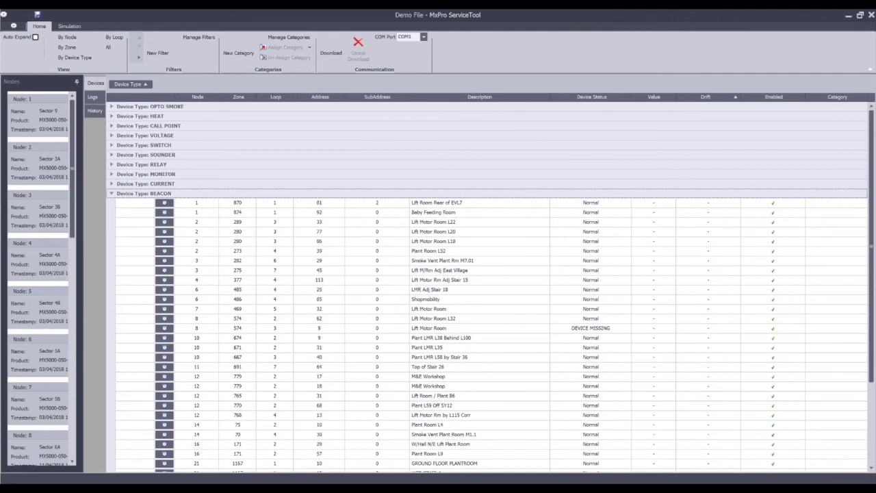
{"action": "key", "text": "Left"}
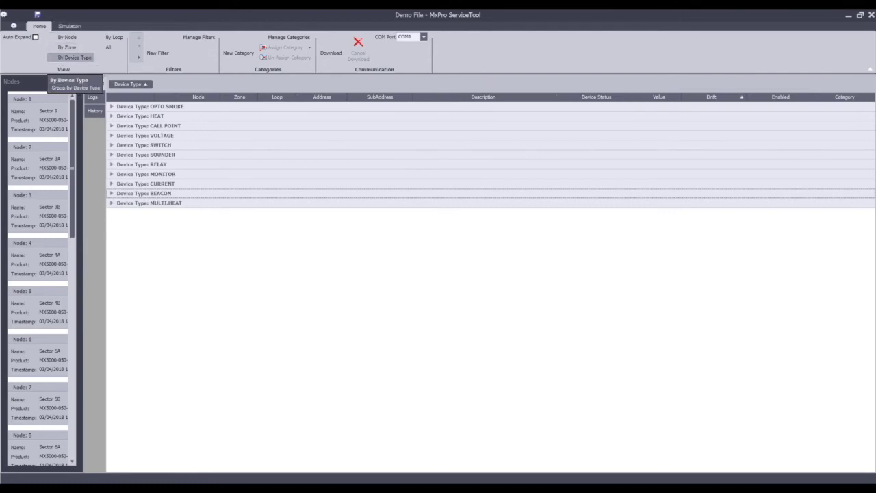
{"action": "left_click", "coordinate": [67, 37]}
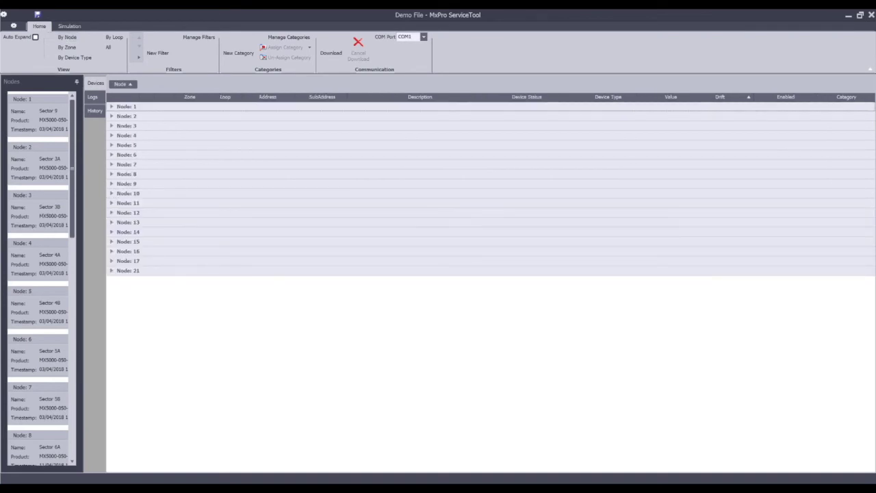
Expand Node 1 and scroll through its list of devices
{"action": "left_click", "coordinate": [111, 106]}
{"action": "scroll", "coordinate": [490, 287], "scroll_direction": "down", "scroll_amount": 10}
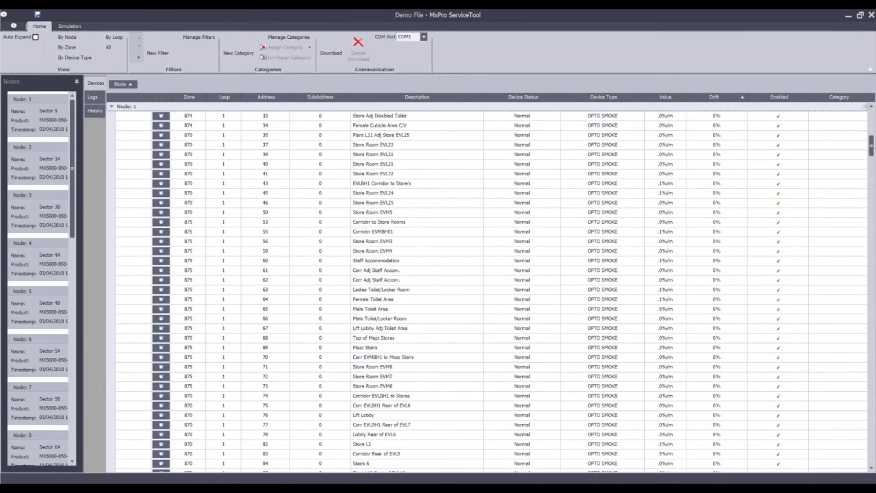
{"action": "scroll", "coordinate": [490, 287], "scroll_direction": "down", "scroll_amount": 20}
{"action": "scroll", "coordinate": [490, 287], "scroll_direction": "down", "scroll_amount": 10}
{"action": "scroll", "coordinate": [489, 288], "scroll_direction": "up", "scroll_amount": 4}
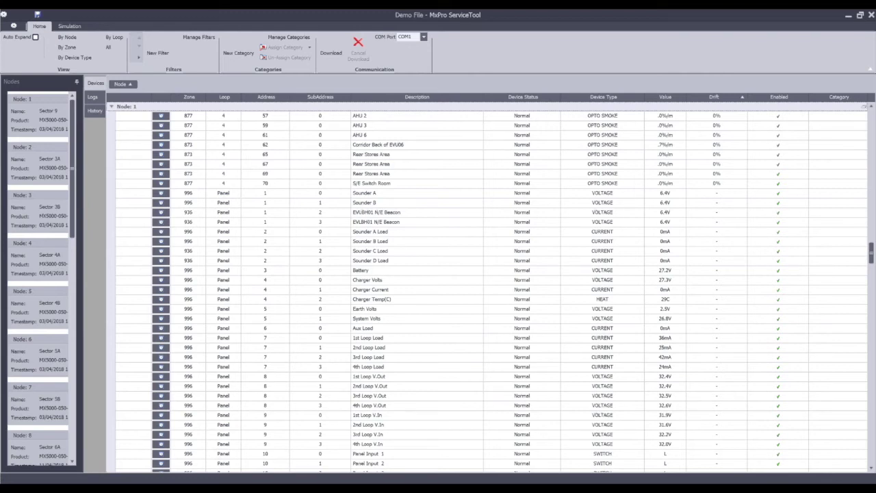
{"action": "scroll", "coordinate": [490, 288], "scroll_direction": "up", "scroll_amount": 15}
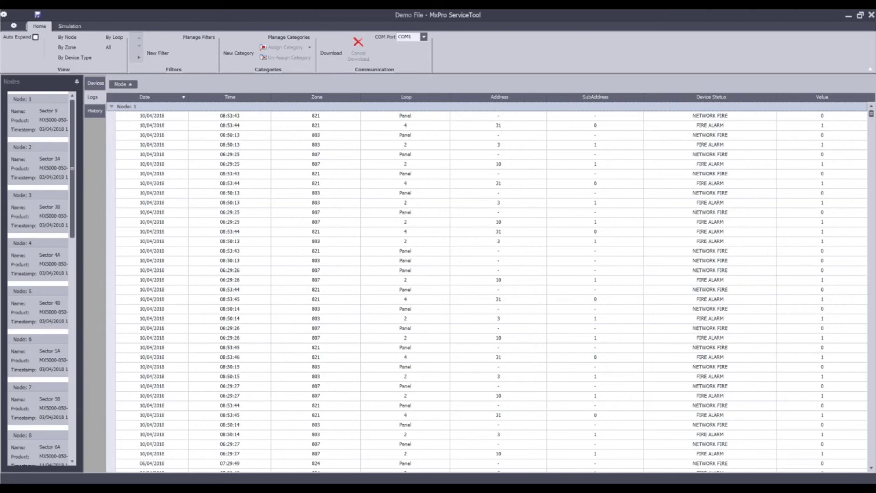
Scroll through the Node 1 FIRE ALARM and NETWORK FIRE event log entries
{"action": "scroll", "coordinate": [489, 288], "scroll_direction": "down", "scroll_amount": 10}
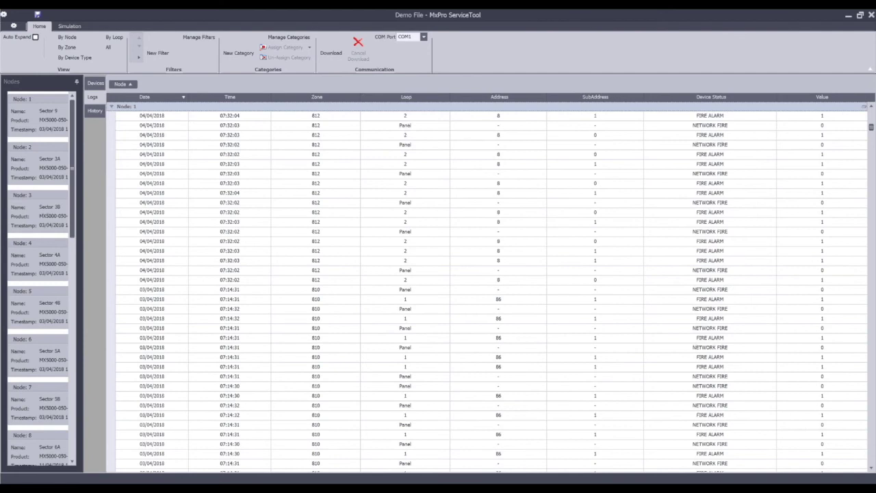
{"action": "scroll", "coordinate": [489, 288], "scroll_direction": "up", "scroll_amount": 10}
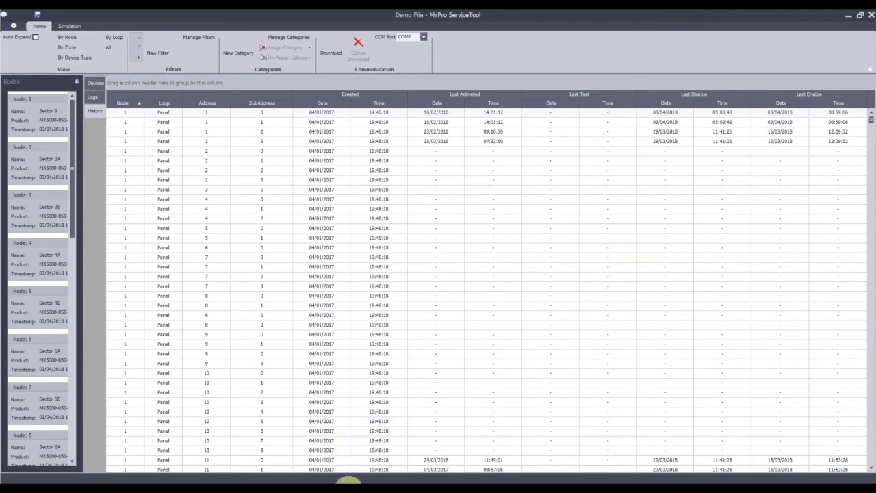
Scroll through the Node 1 history table's created, activated, test, disable and enable dates
{"action": "scroll", "coordinate": [334, 453], "scroll_direction": "down", "scroll_amount": 4}
{"action": "scroll", "coordinate": [334, 452], "scroll_direction": "down", "scroll_amount": 20}
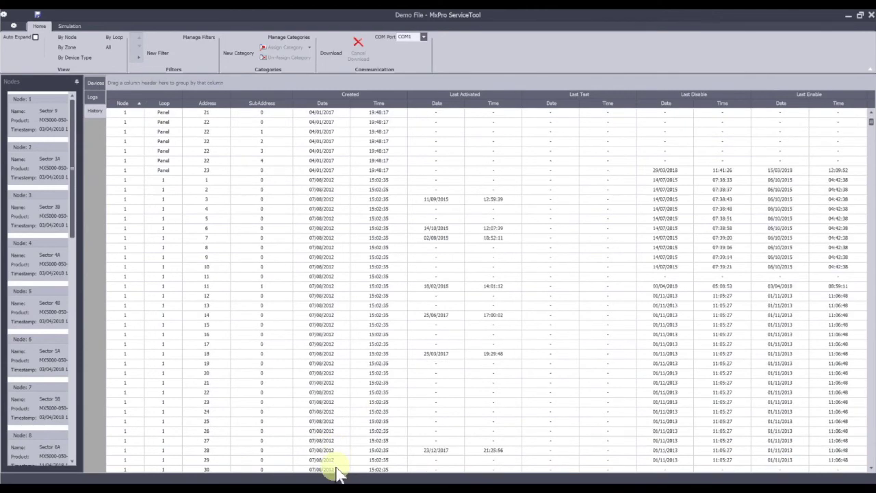
{"action": "scroll", "coordinate": [334, 452], "scroll_direction": "down", "scroll_amount": 15}
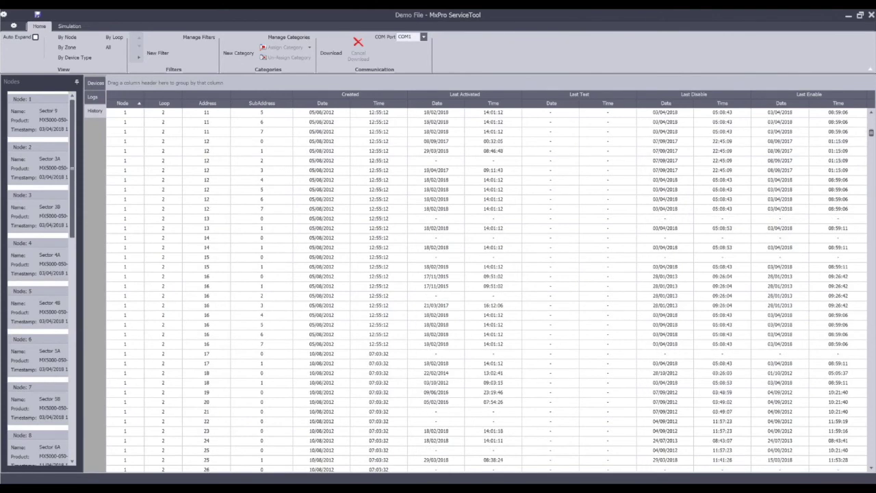
{"action": "scroll", "coordinate": [490, 288], "scroll_direction": "down", "scroll_amount": 15}
{"action": "scroll", "coordinate": [489, 287], "scroll_direction": "down", "scroll_amount": 2}
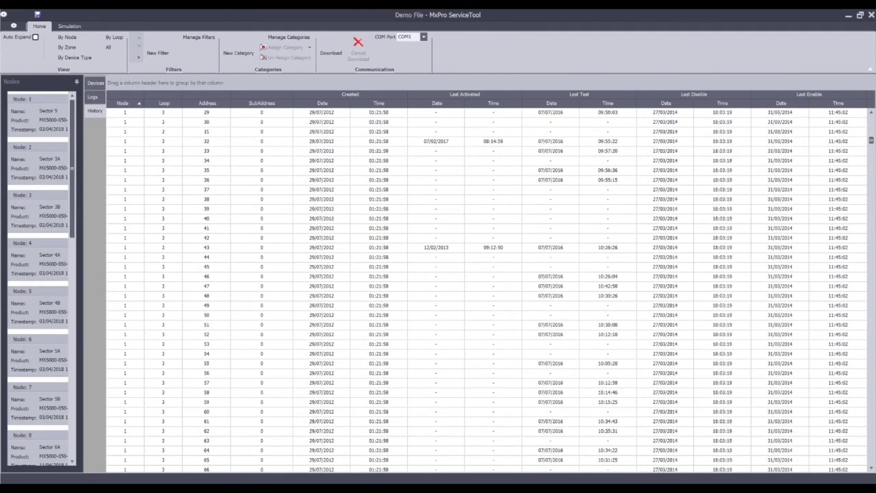
{"action": "scroll", "coordinate": [489, 287], "scroll_direction": "up", "scroll_amount": 15}
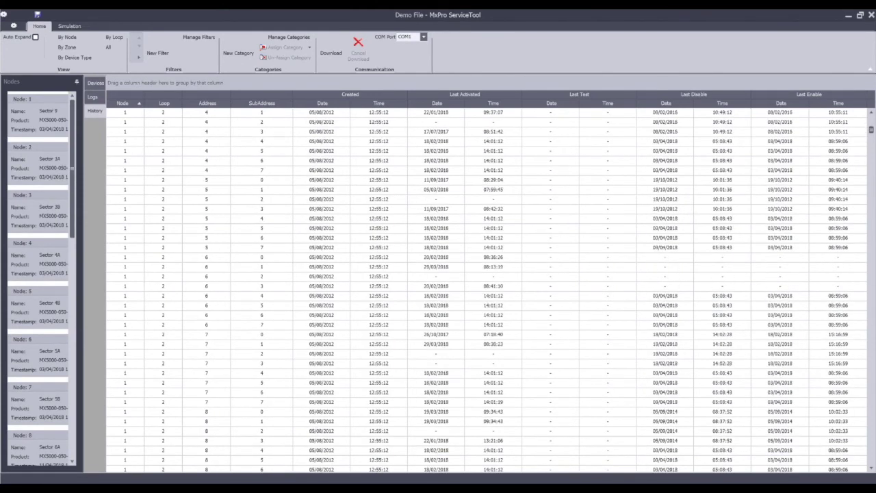
{"action": "scroll", "coordinate": [490, 288], "scroll_direction": "up", "scroll_amount": 15}
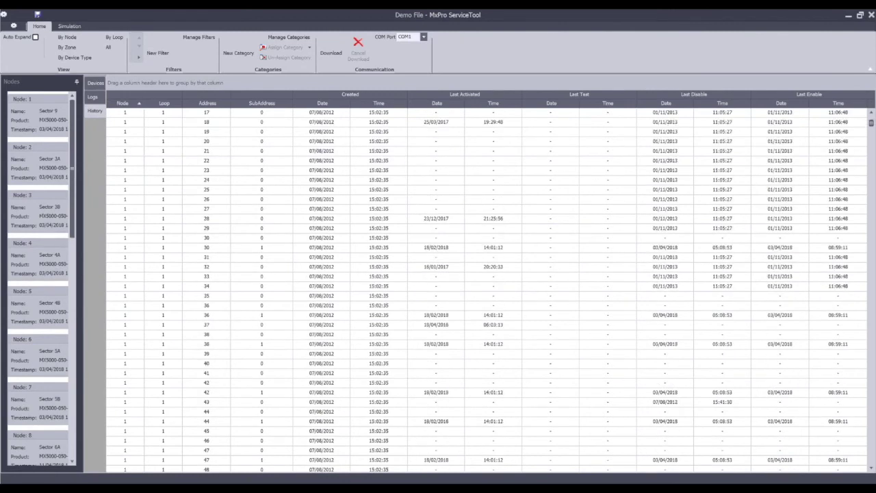
{"action": "scroll", "coordinate": [489, 287], "scroll_direction": "up", "scroll_amount": 15}
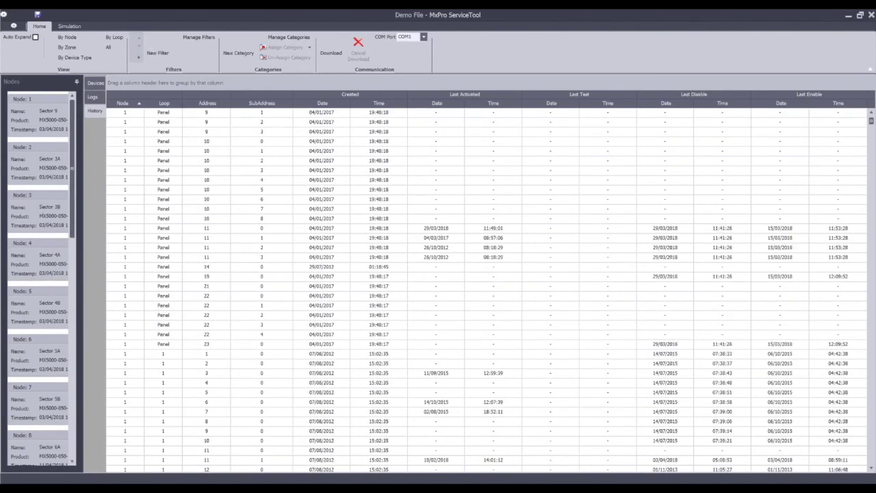
{"action": "scroll", "coordinate": [490, 288], "scroll_direction": "up", "scroll_amount": 8}
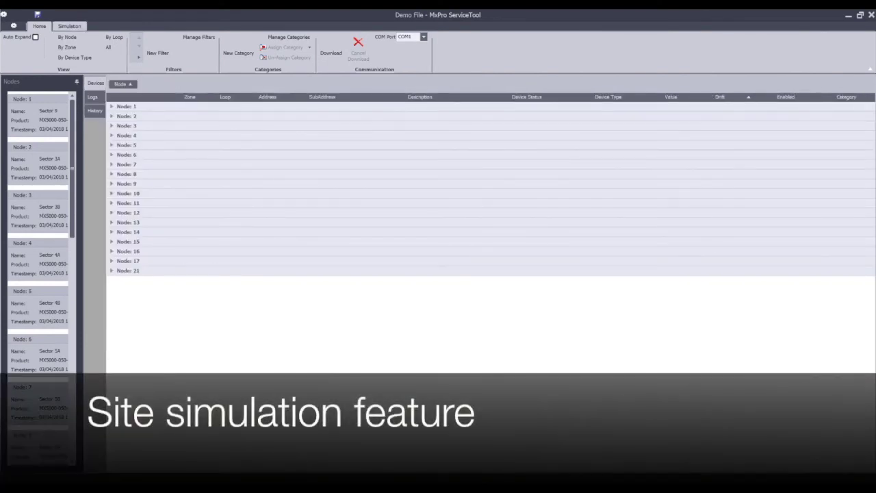
Show the Simulation tab's empty workspace with its NCF import option
{"action": "left_click", "coordinate": [69, 26]}
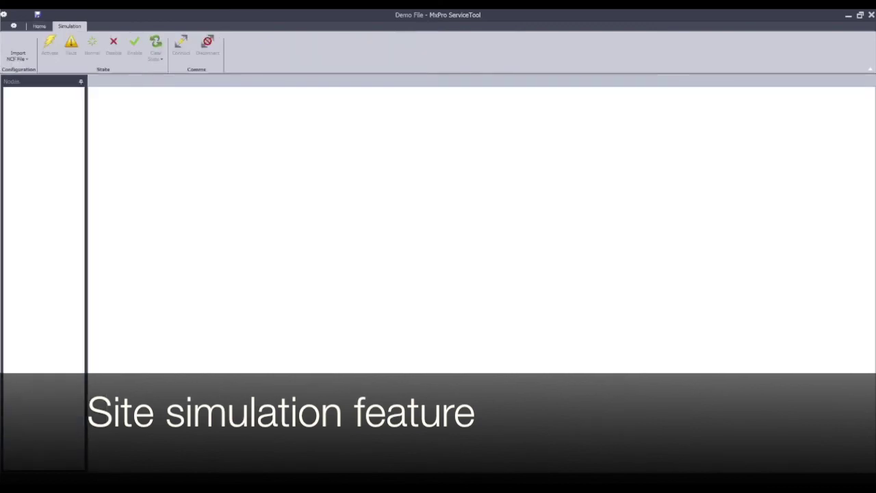